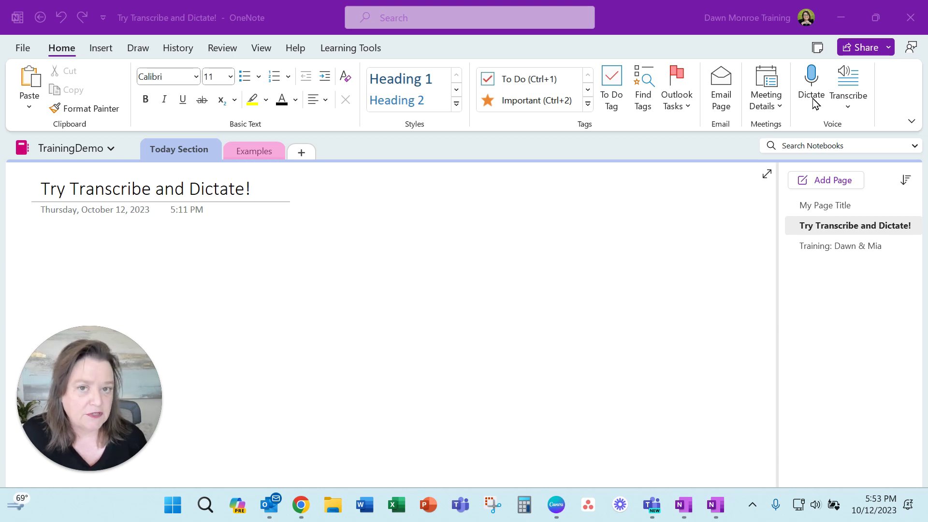
Dictate a paragraph about hands-free typing in Word, Outlook and OneNote into the page body
{"action": "left_click", "coordinate": [288, 262]}
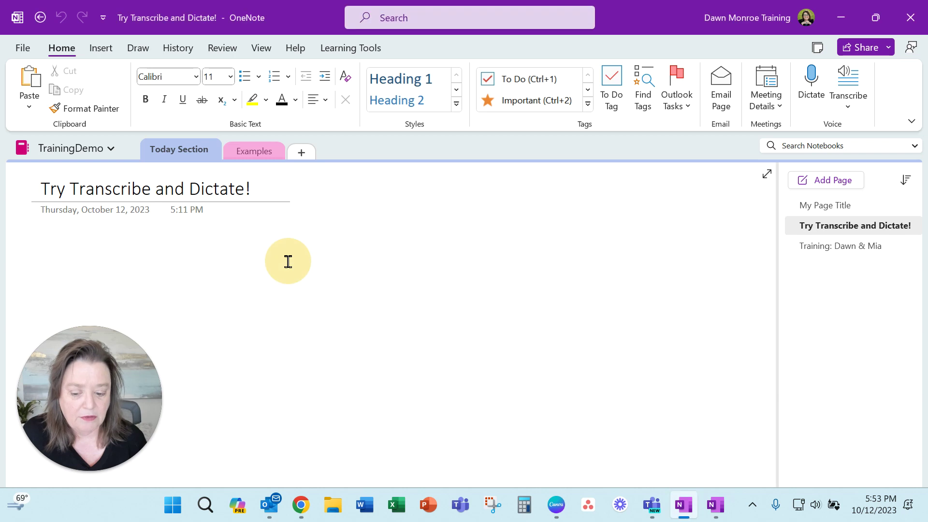
{"action": "left_click", "coordinate": [813, 86]}
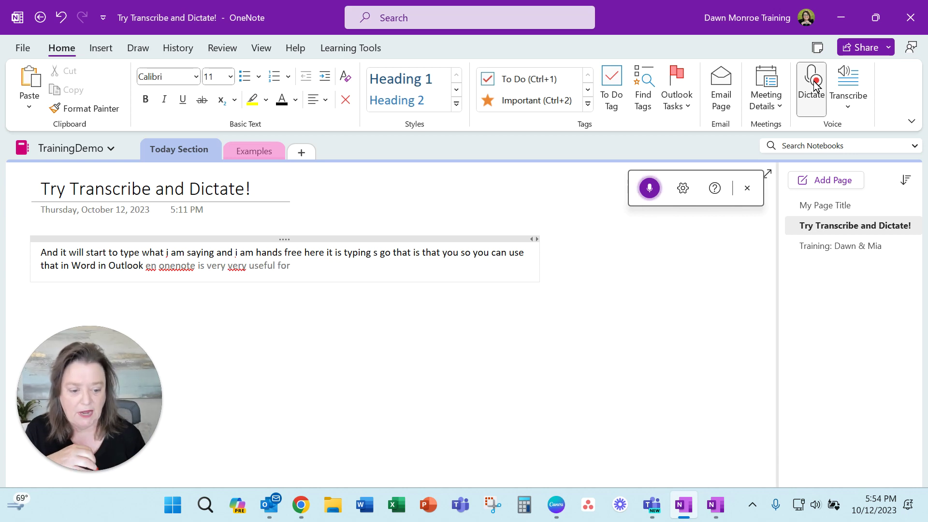
{"action": "left_click", "coordinate": [814, 80]}
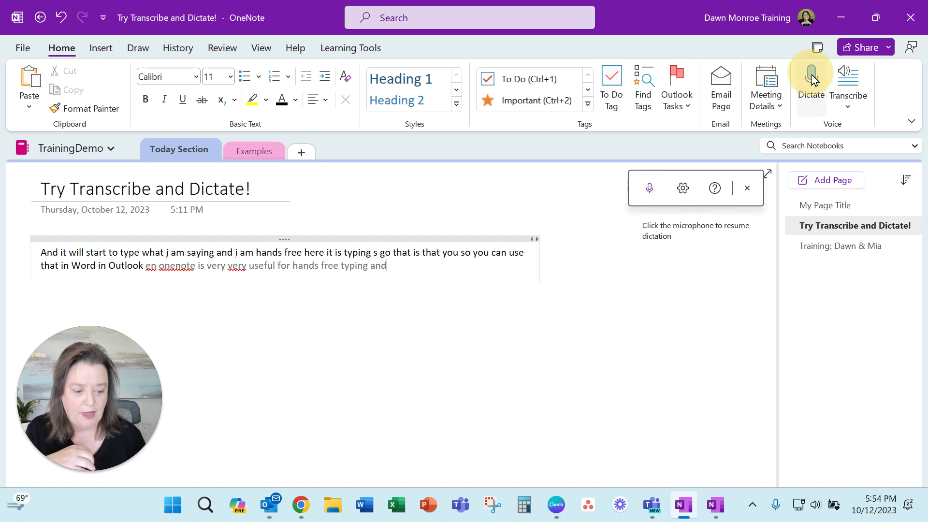